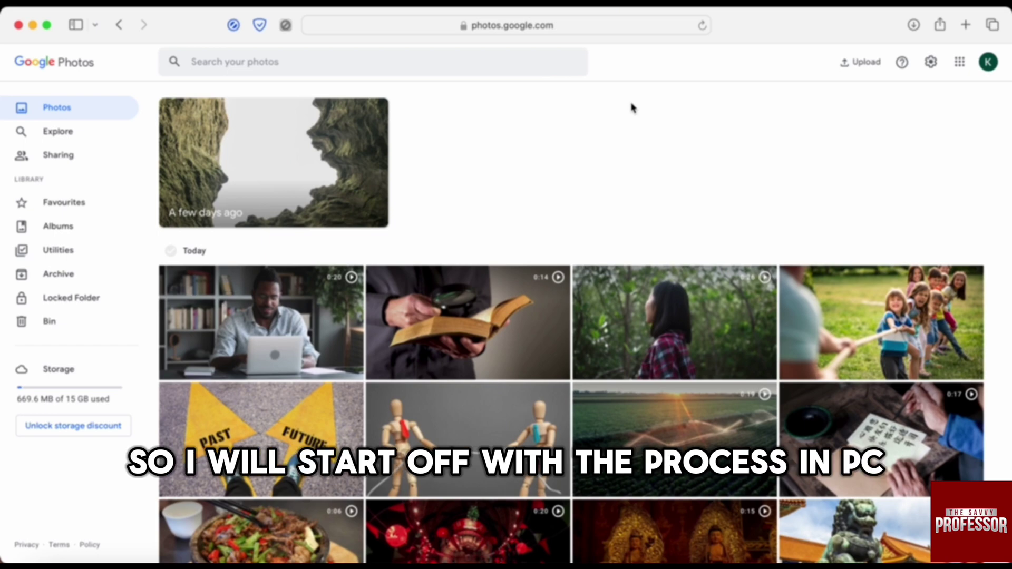
# Open the Google Photos website at photos.google in the browser
pyautogui.click(582, 21)
pyautogui.write('pho')
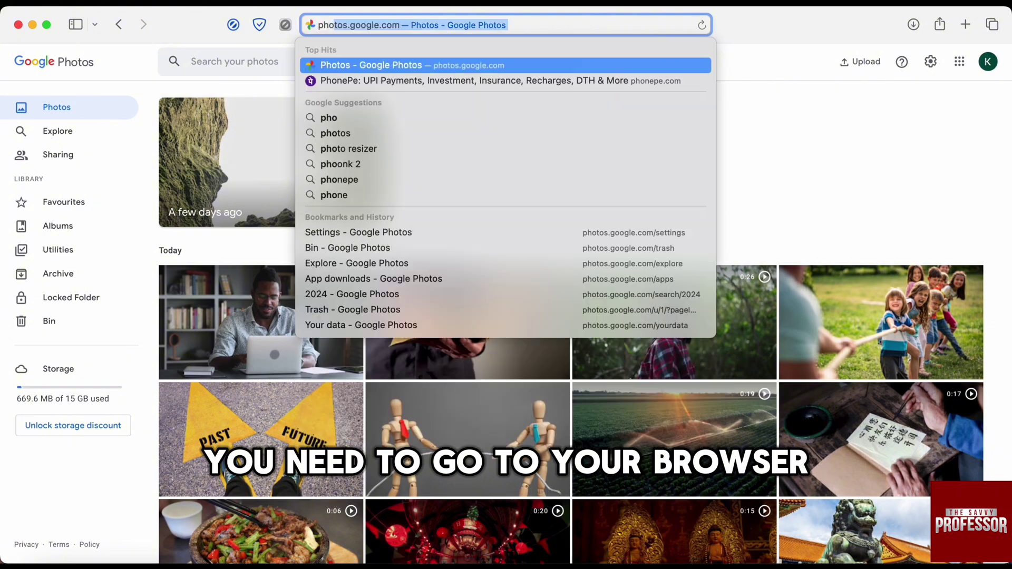
pyautogui.write('tos.google')
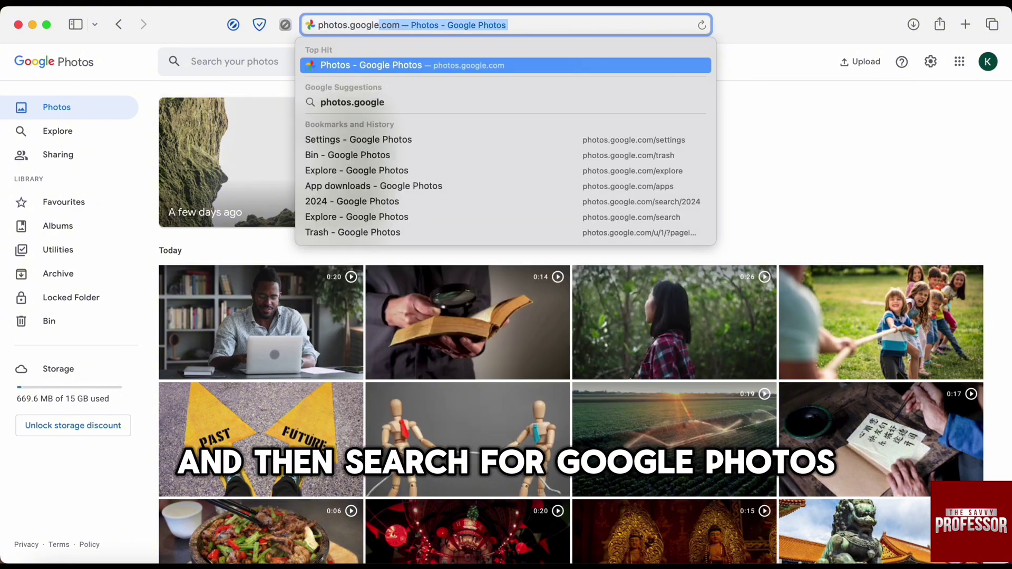
pyautogui.press('Return')
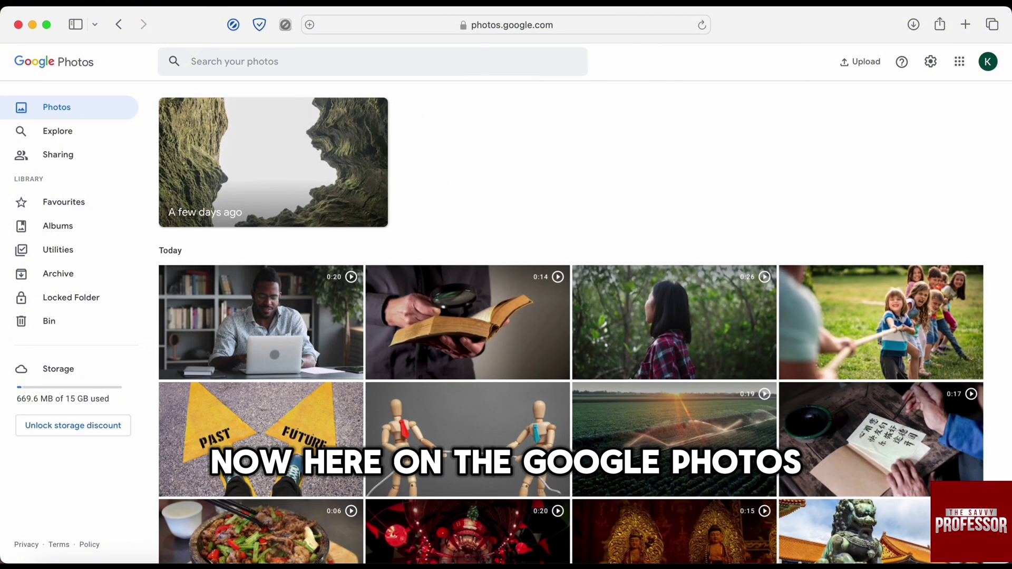
# Scroll through the recent days of the photo library
pyautogui.scroll(-10, 497, 230)
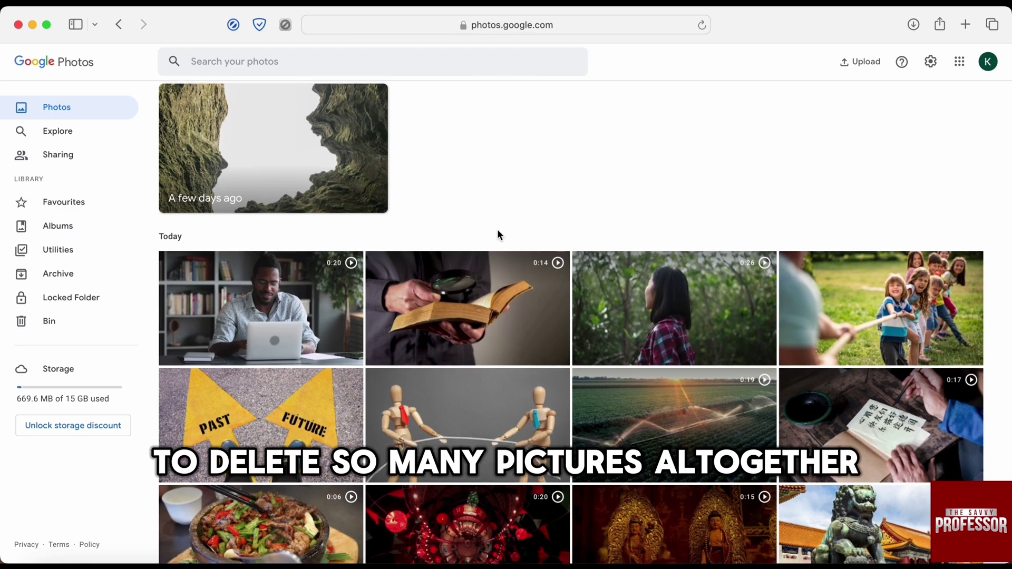
pyautogui.scroll(-15, 498, 229)
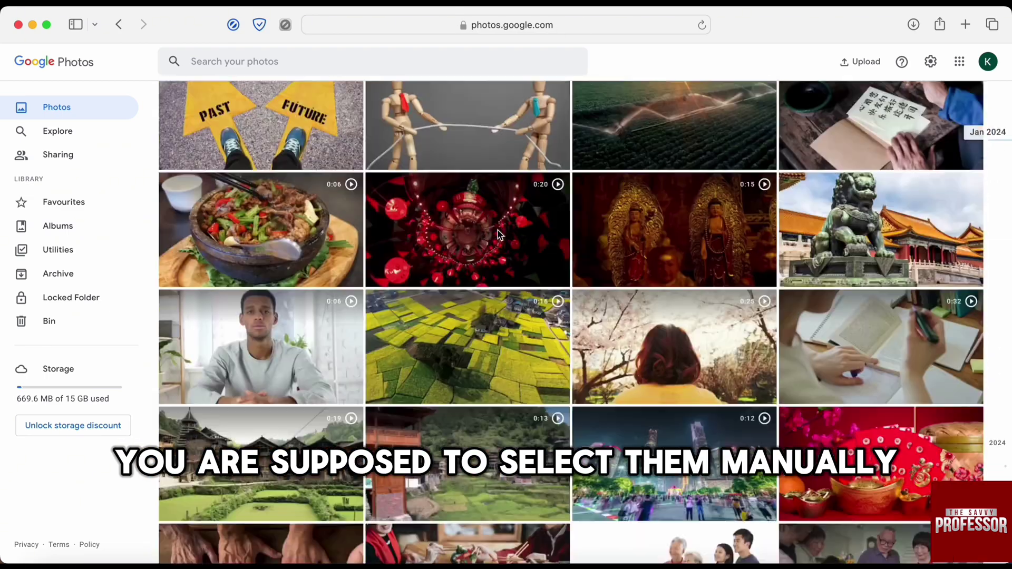
pyautogui.scroll(5, 497, 230)
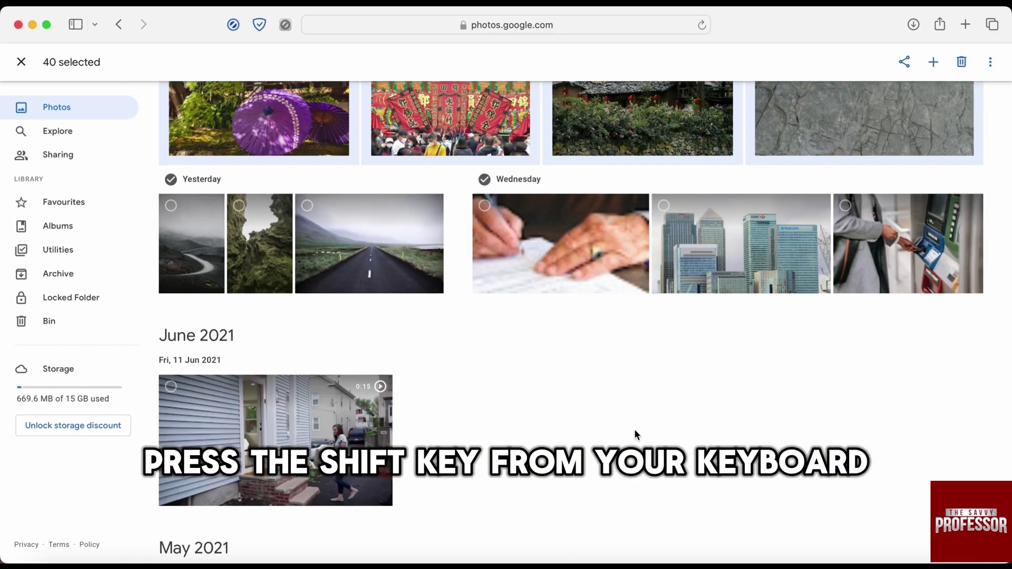
# Zoom the page out and range-select from the first Yesterday photo to the July 2018 video
pyautogui.press('super+minus')
pyautogui.press('super+minus')
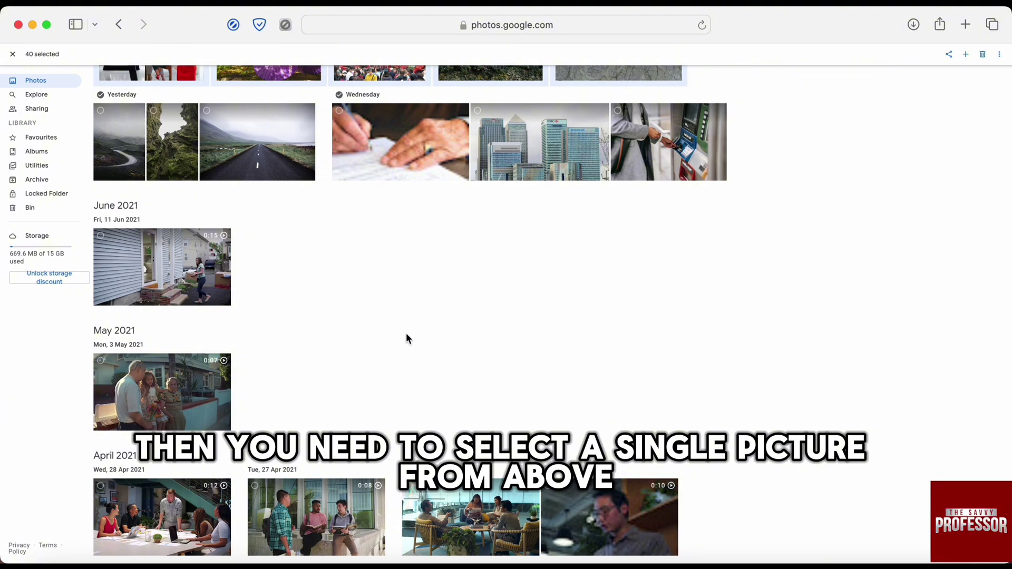
pyautogui.click(128, 166)
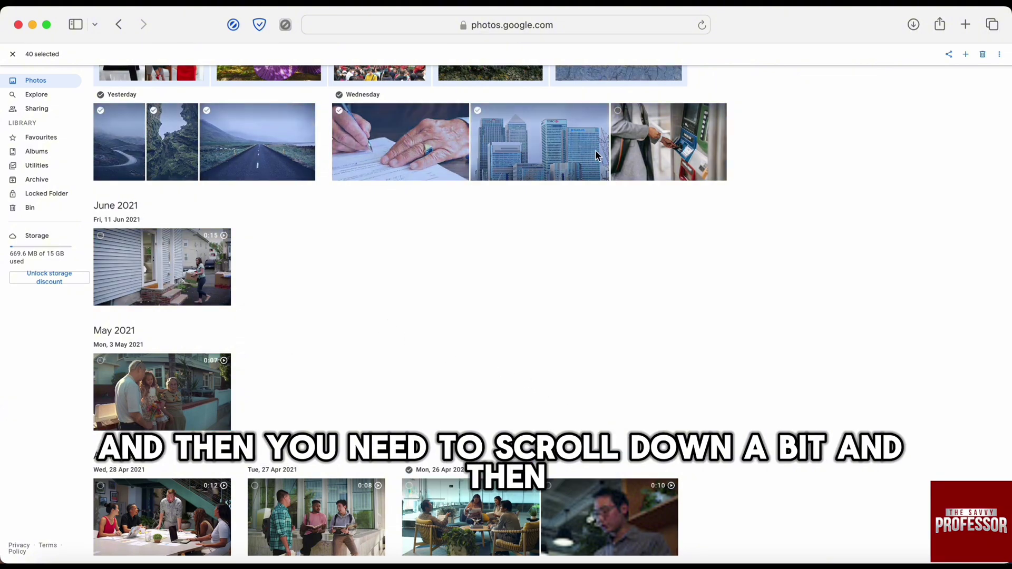
pyautogui.keyDown('shift'); pyautogui.click(184, 413); pyautogui.keyUp('shift')
pyautogui.scroll(-10, 187, 406)
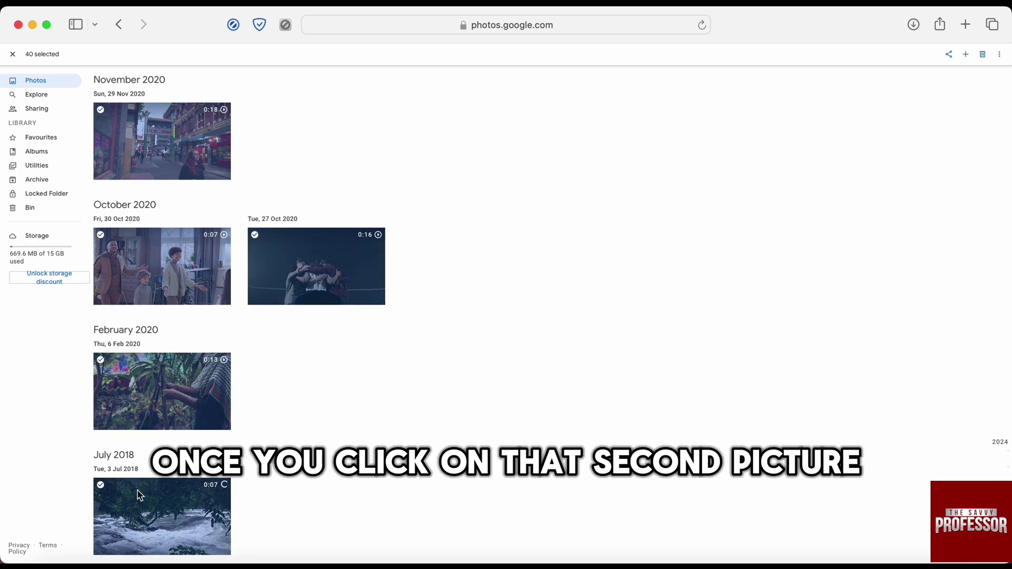
pyautogui.keyDown('shift'); pyautogui.click(101, 486); pyautogui.keyUp('shift')
pyautogui.scroll(20, 459, 402)
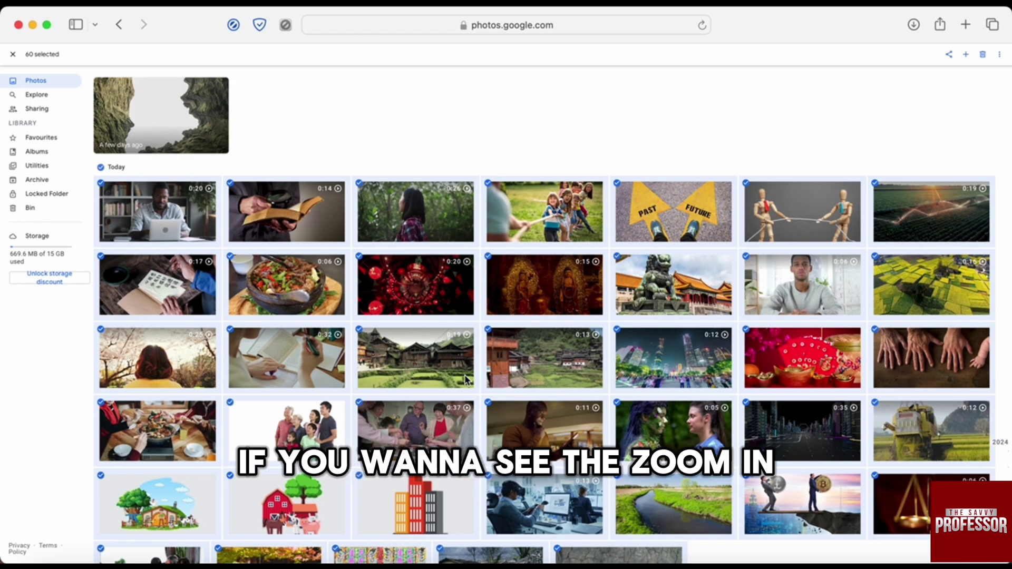
# Restore normal page zoom and move the 60 selected items to the bin
pyautogui.scroll(-1, 738, 211)
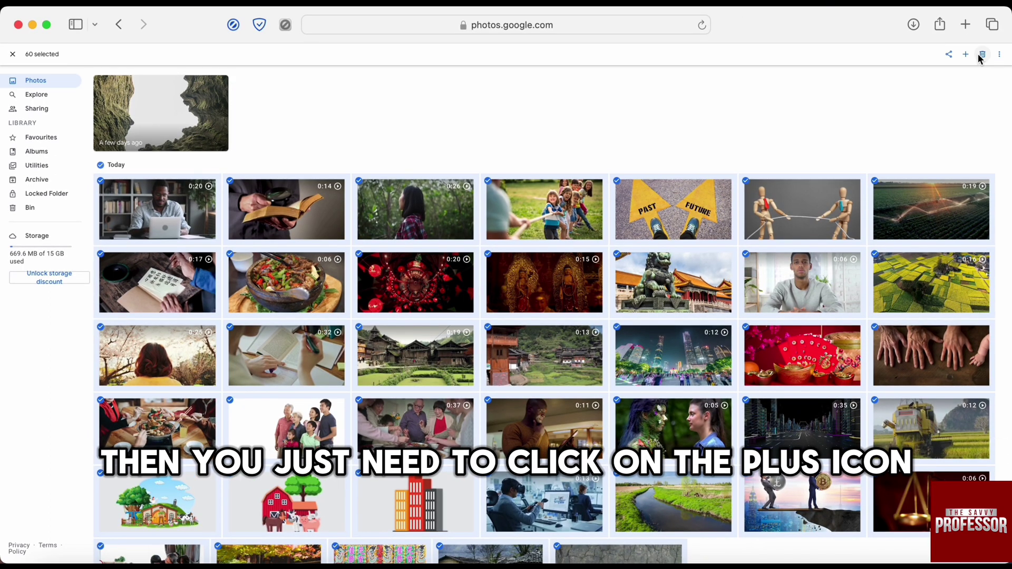
pyautogui.press('super+plus')
pyautogui.press('super+plus')
pyautogui.press('super+plus')
pyautogui.press('super+plus')
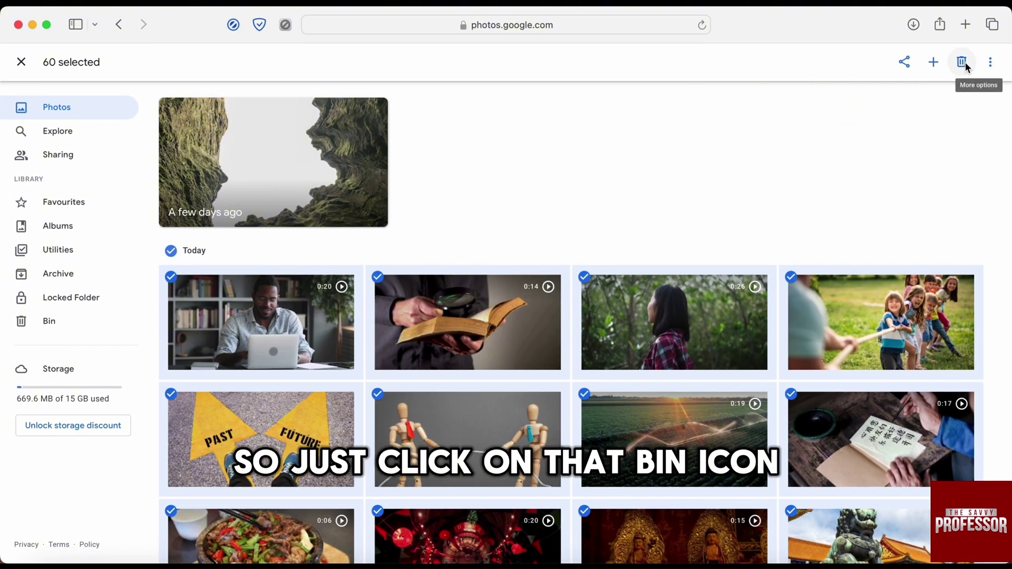
pyautogui.click(962, 62)
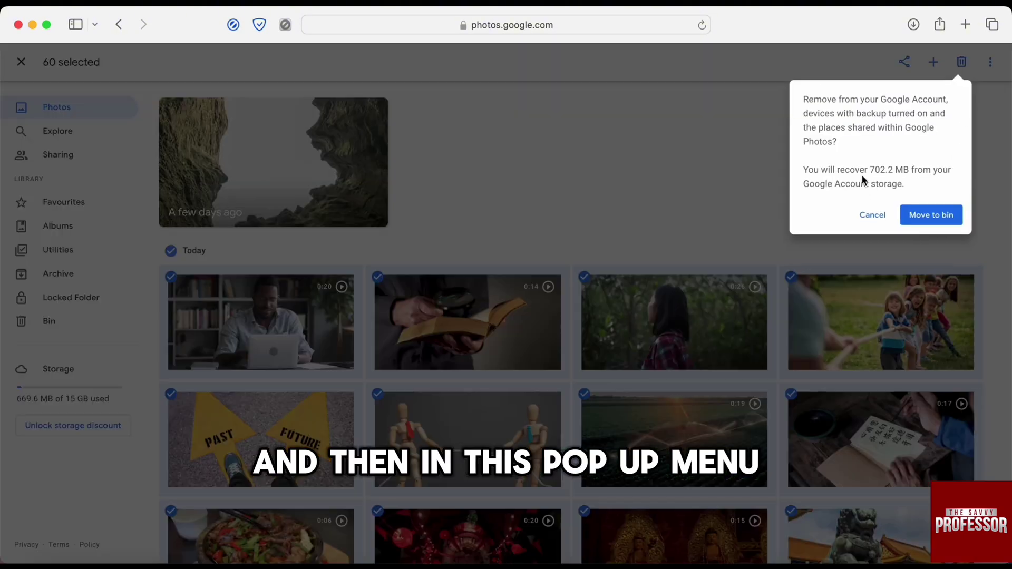
pyautogui.click(939, 224)
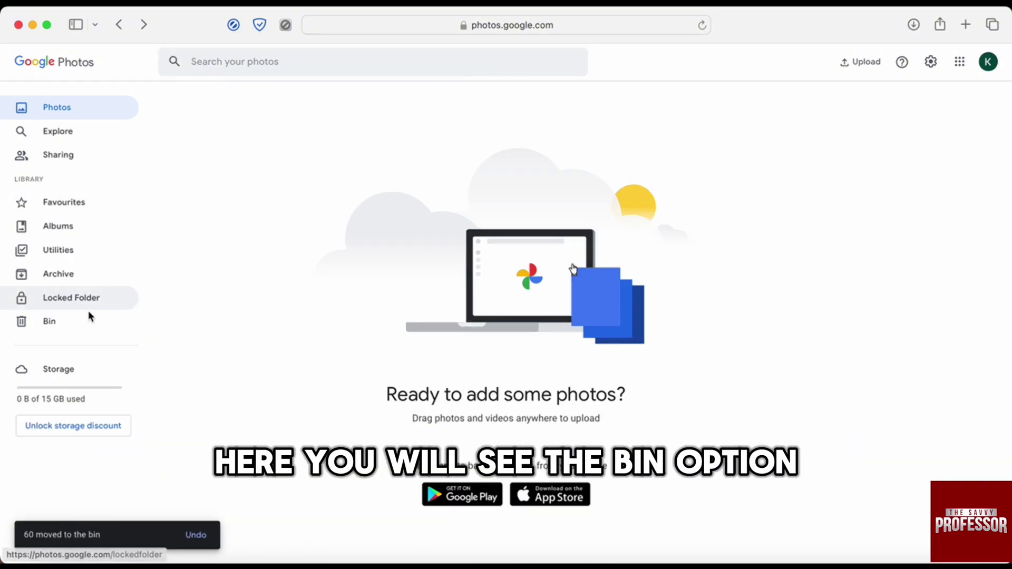
# Open the Bin from the left sidebar
pyautogui.click(51, 320)
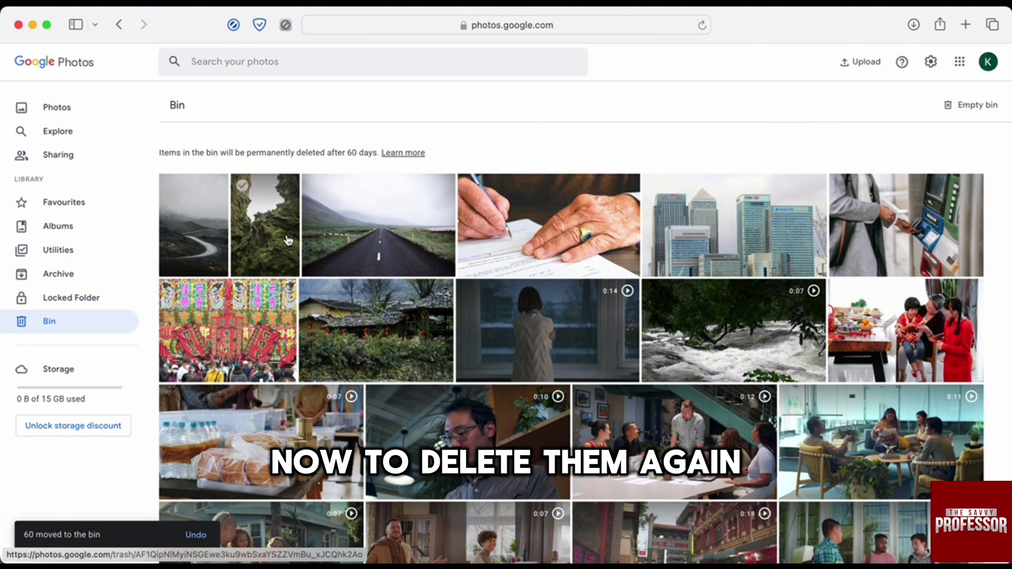
# Range-select every bin item from the first photo through the last one
pyautogui.click(171, 186)
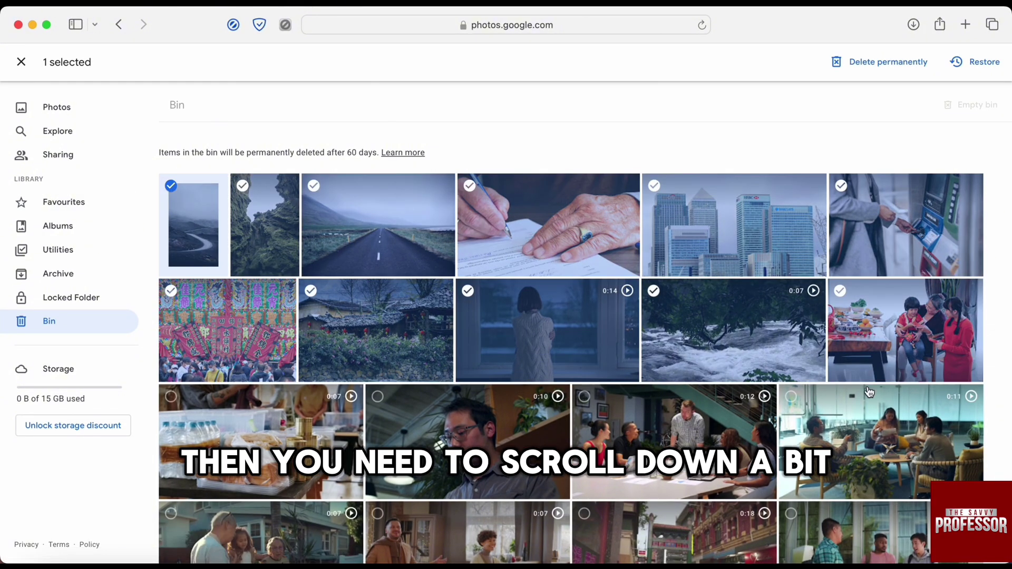
pyautogui.scroll(-8, 869, 397)
pyautogui.scroll(-10, 869, 396)
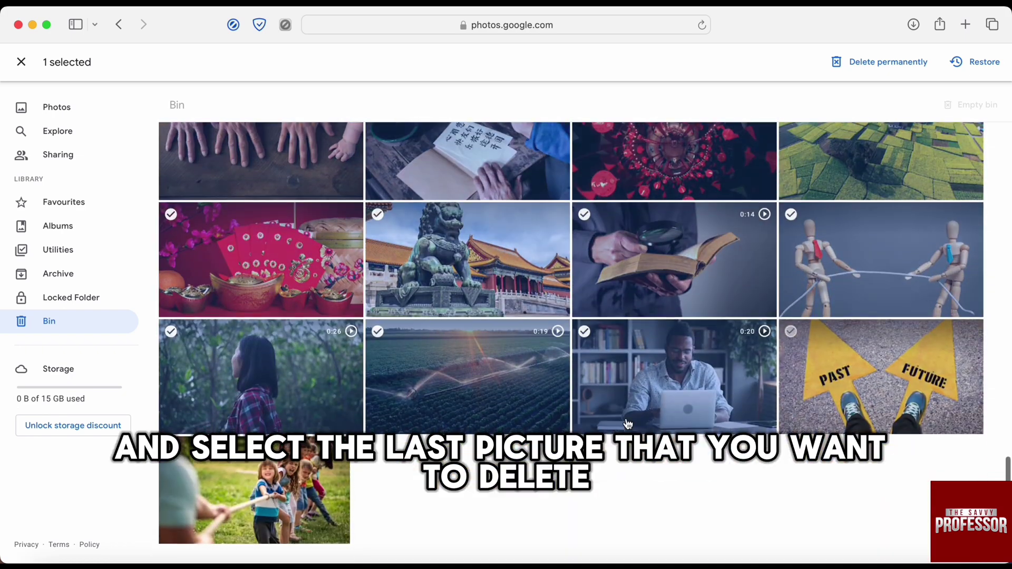
pyautogui.keyDown('shift'); pyautogui.click(279, 535); pyautogui.keyUp('shift')
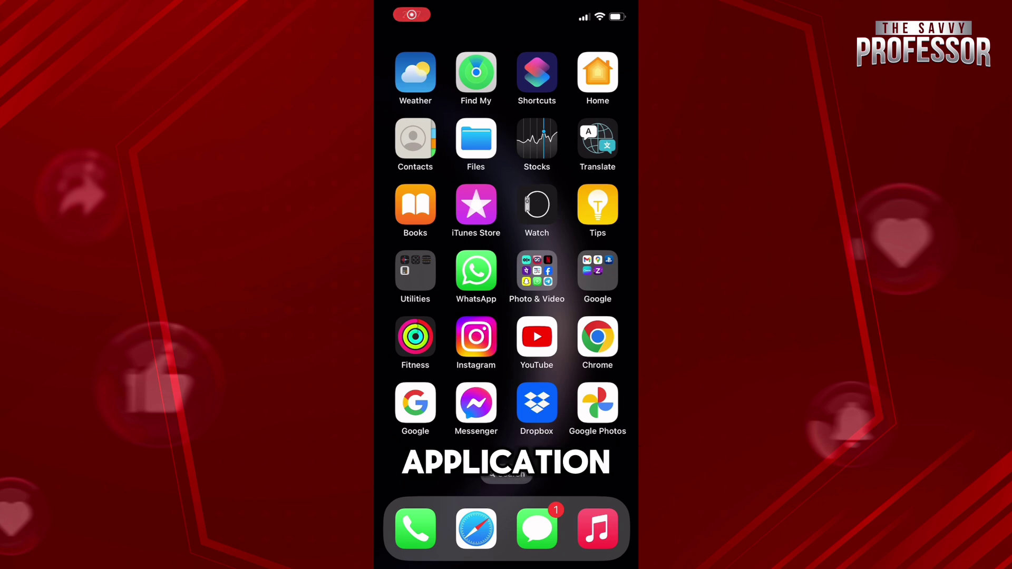
# In the iPhone app, drag-select 632 photos from the newest back to 22 Oct 2020
pyautogui.click(597, 402)
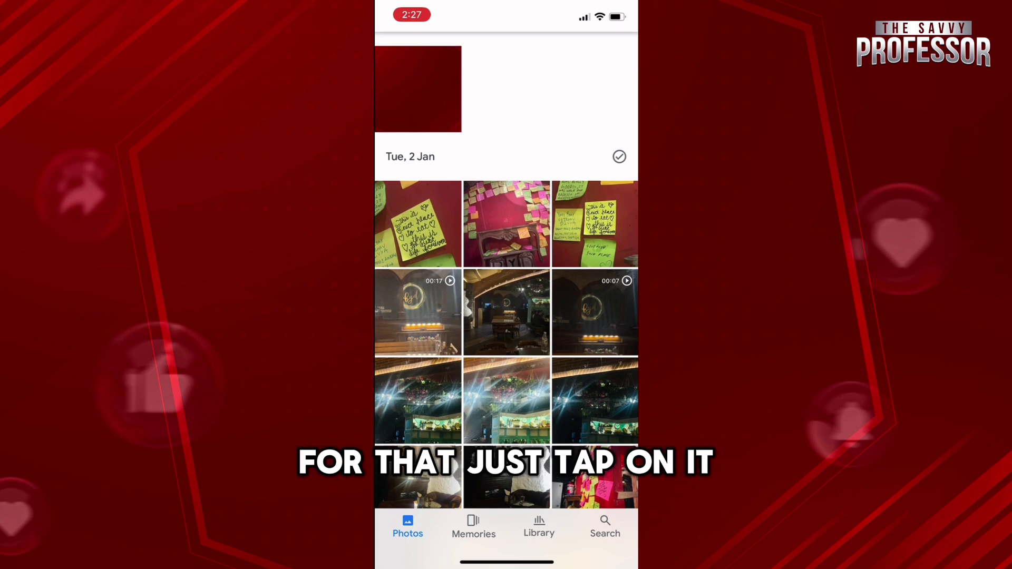
pyautogui.click(418, 89)
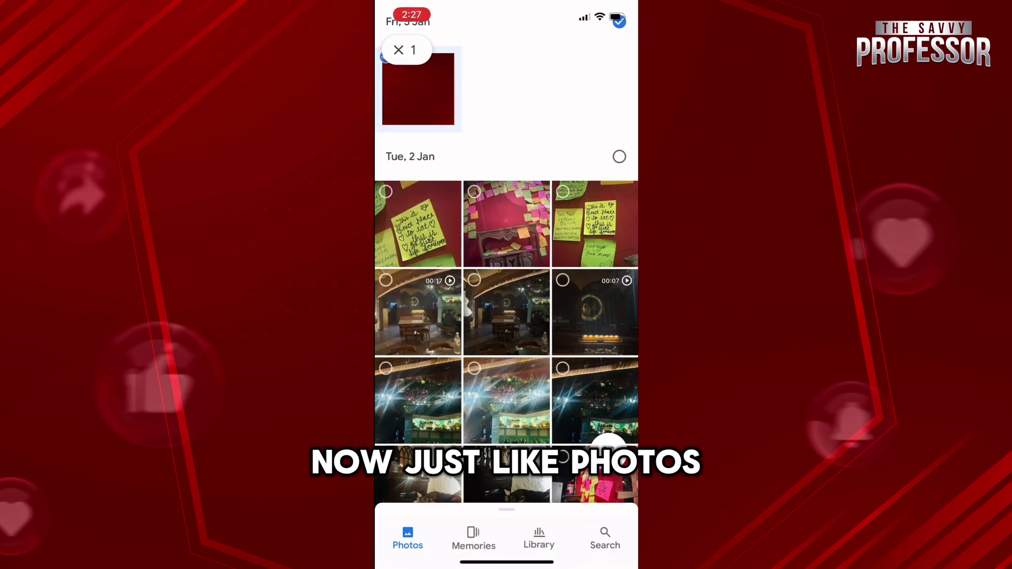
pyautogui.moveTo(418, 89); pyautogui.dragTo(417, 64)
pyautogui.scroll(-5, 506, 263)
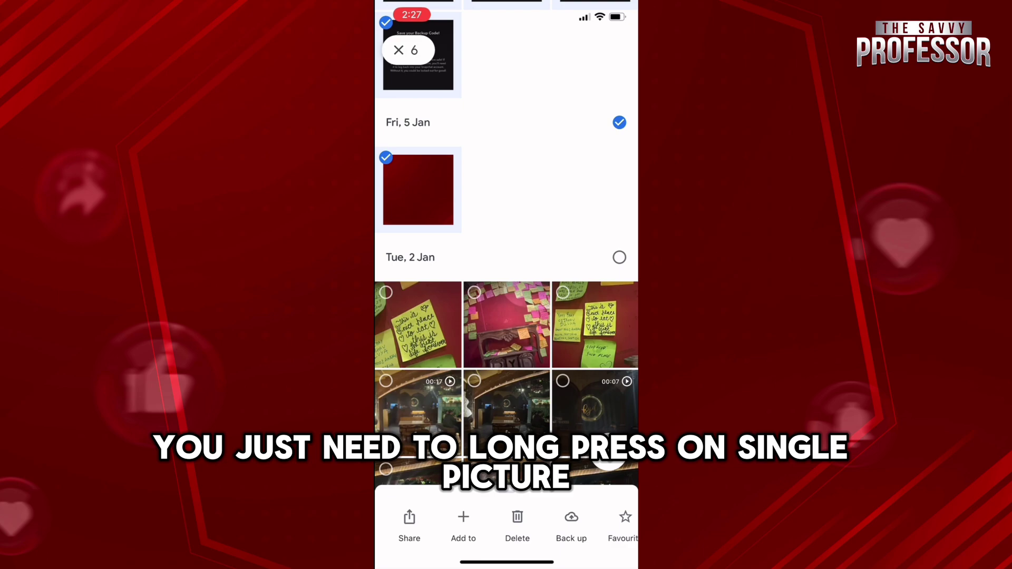
pyautogui.moveTo(418, 325); pyautogui.dragTo(594, 464)
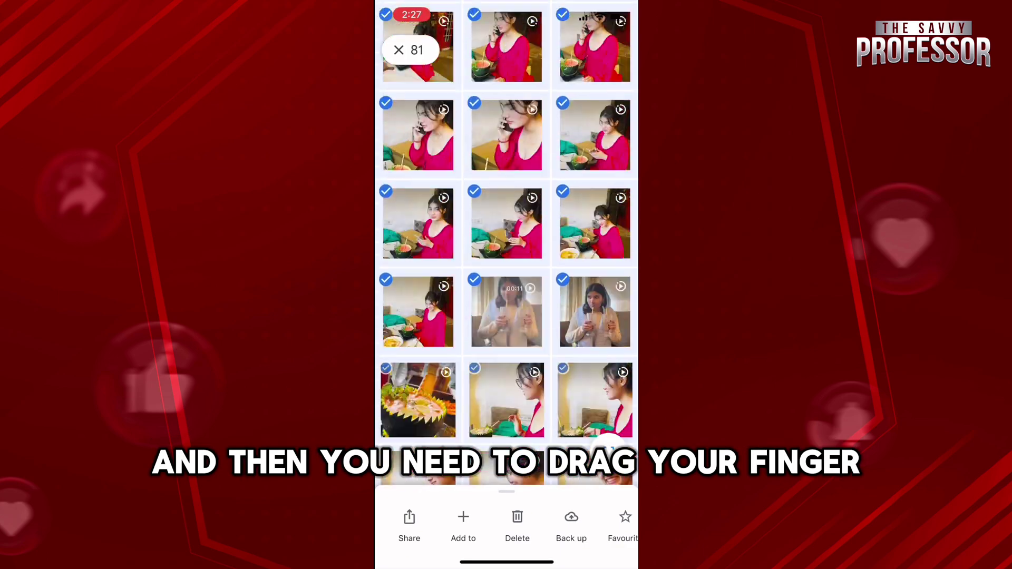
pyautogui.scroll(-10, 506, 263)
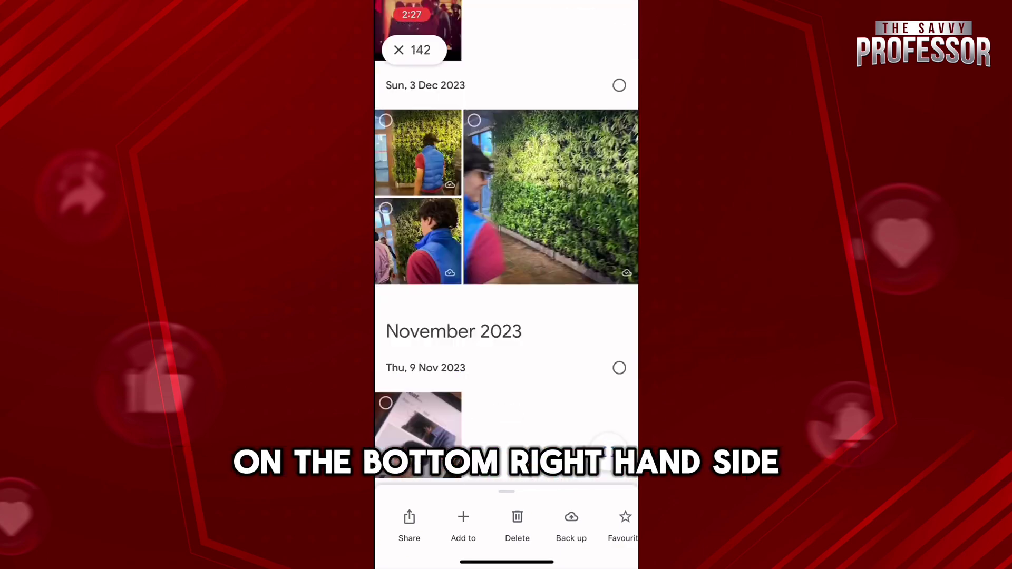
pyautogui.moveTo(594, 464); pyautogui.dragTo(608, 445)
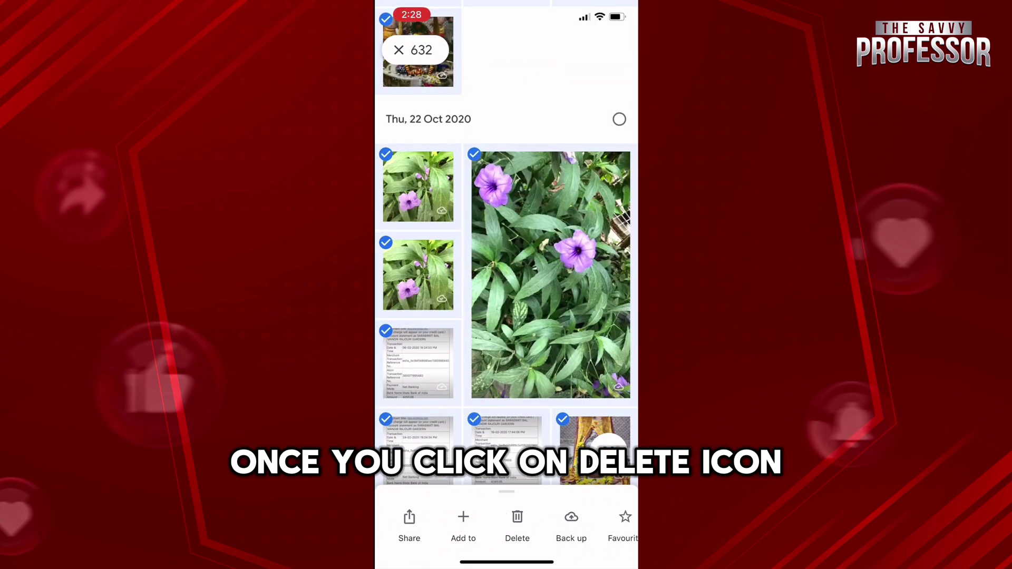
# Delete the 330 selected items (378.9 MB) and confirm the deletion
pyautogui.click(517, 521)
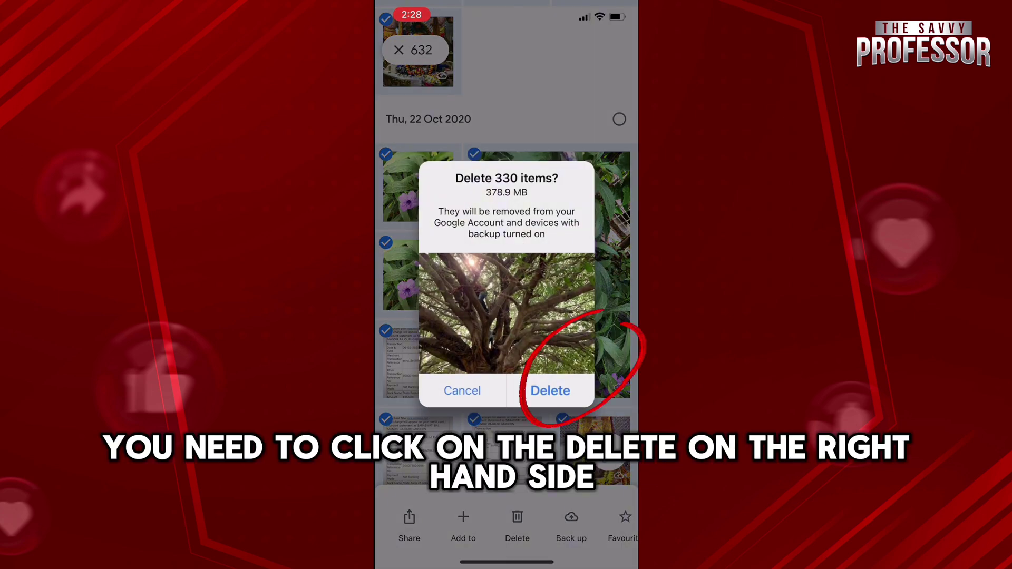
pyautogui.click(550, 390)
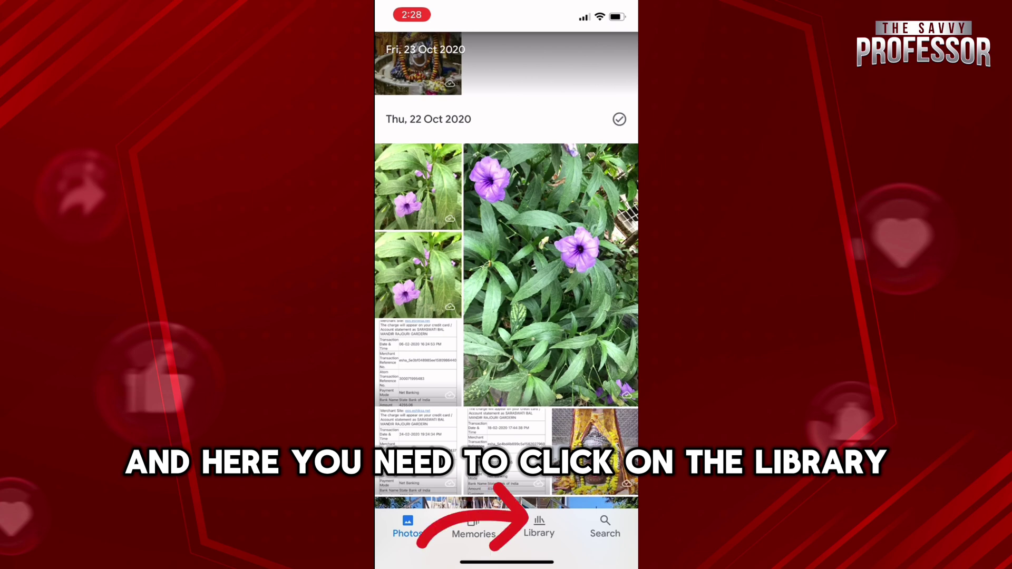
# Open the Bin from the Library tab on the phone
pyautogui.click(538, 525)
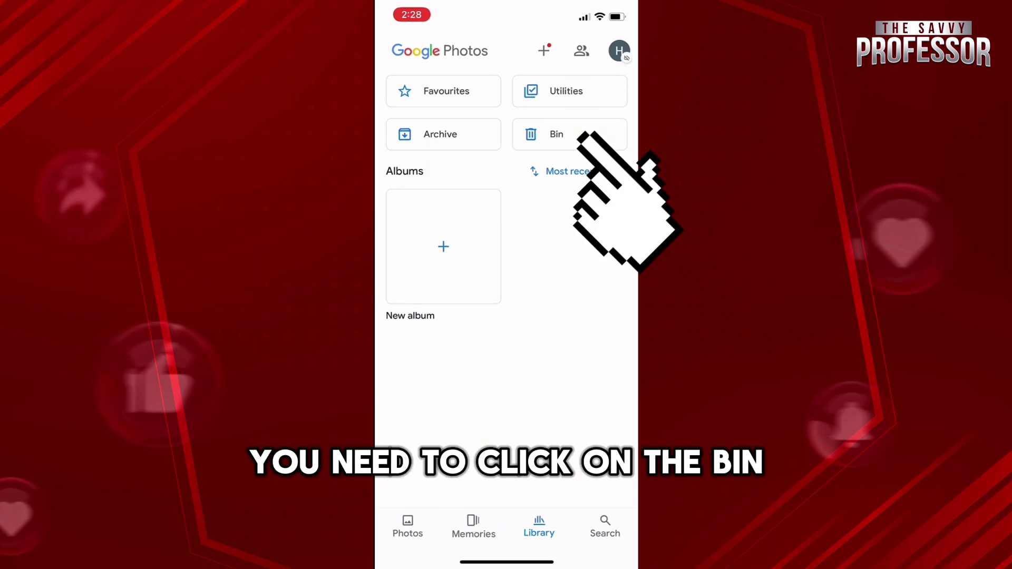
pyautogui.click(556, 134)
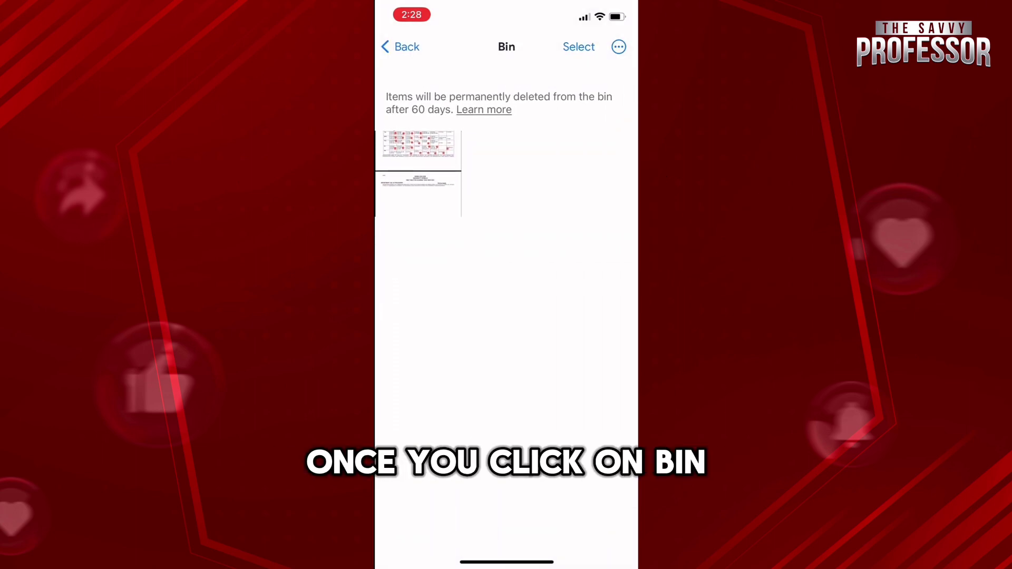